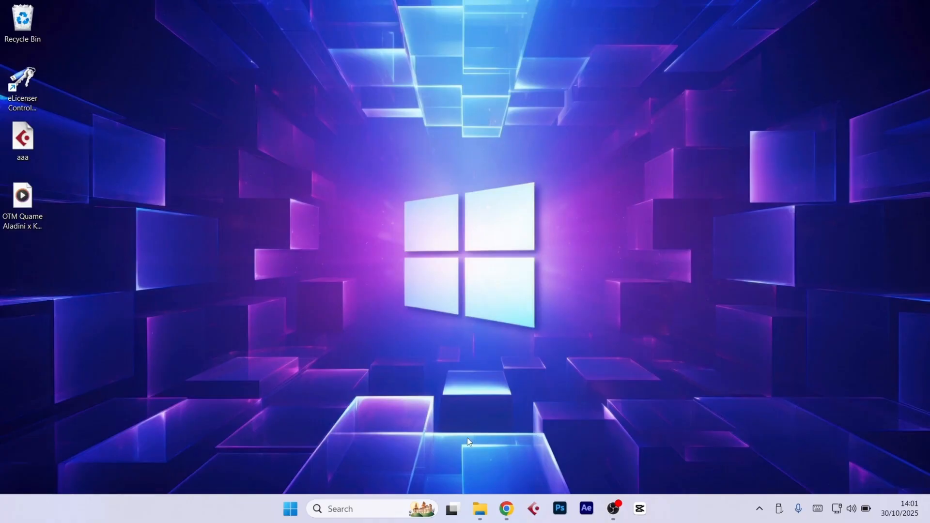
Search the web in Chrome for "download rufus" and open the official rufus.ie site.
click(506, 512)
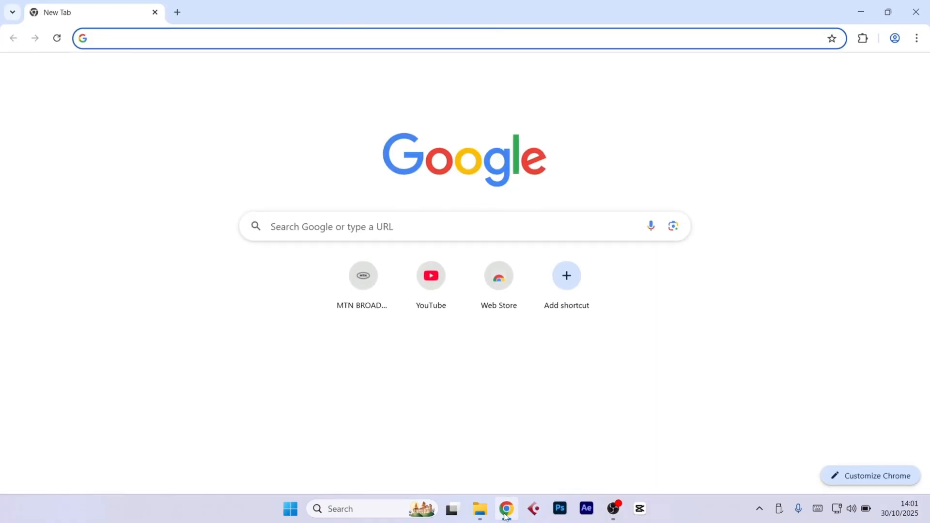
text(download rufus)
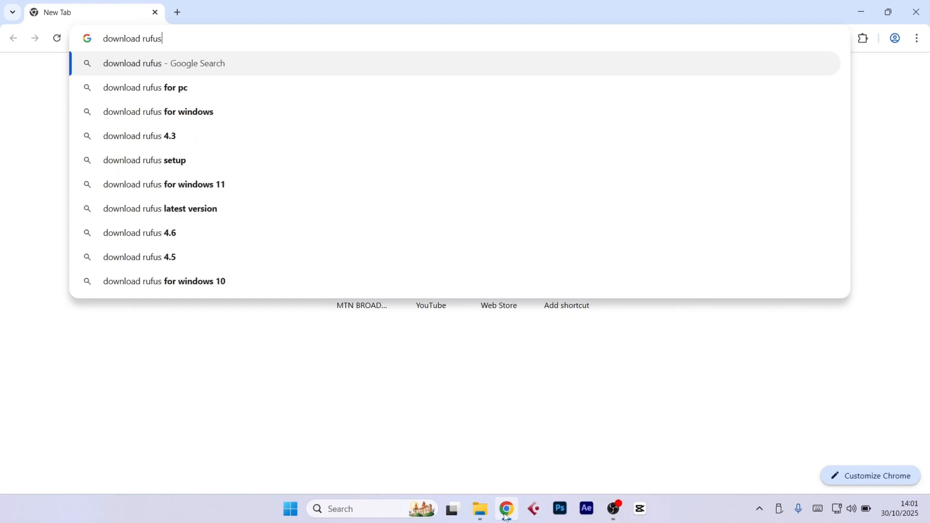
key(Return)
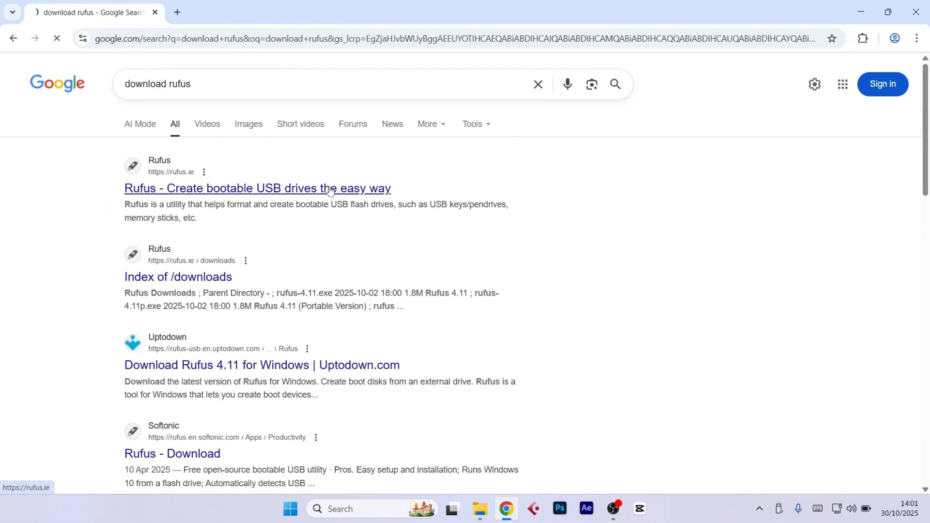
click(330, 190)
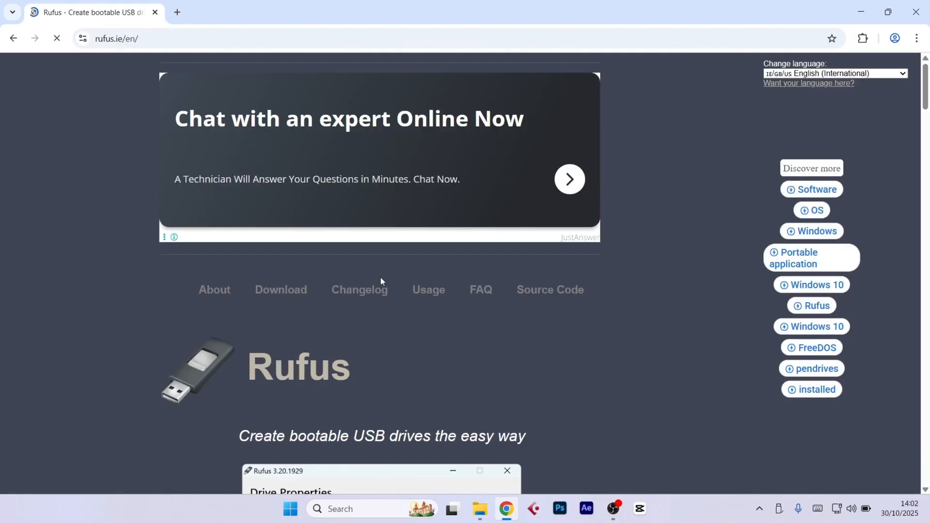
Download the standard Windows x64 release rufus-4.11.exe, dismissing the advertisement.
scroll(387, 283, down, 6)
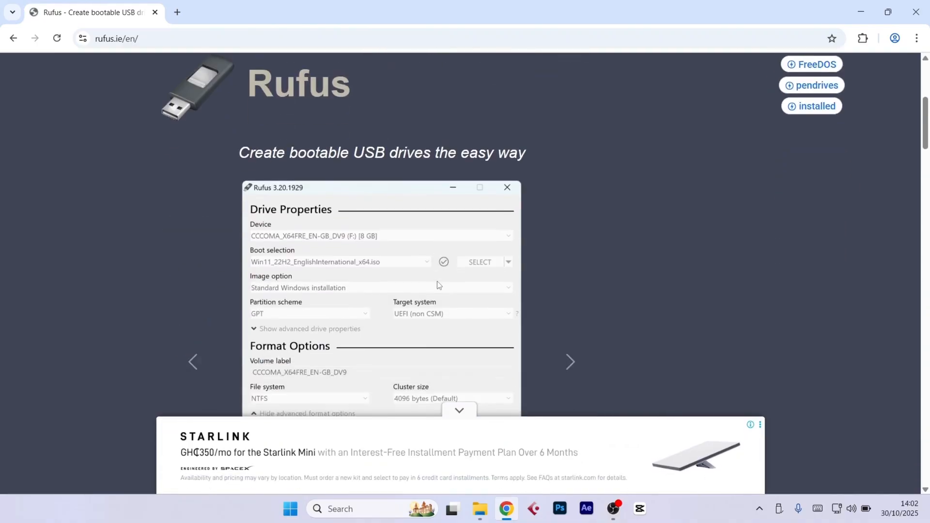
scroll(437, 284, down, 12)
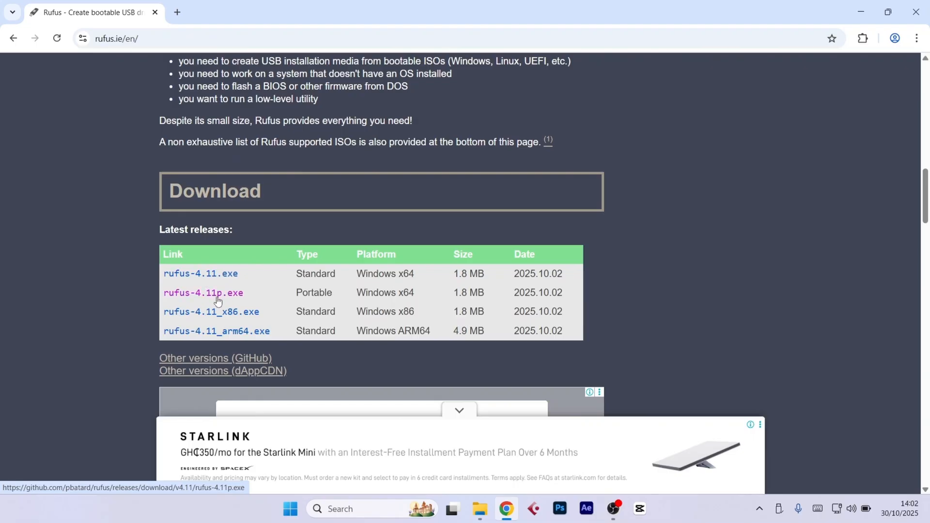
click(204, 274)
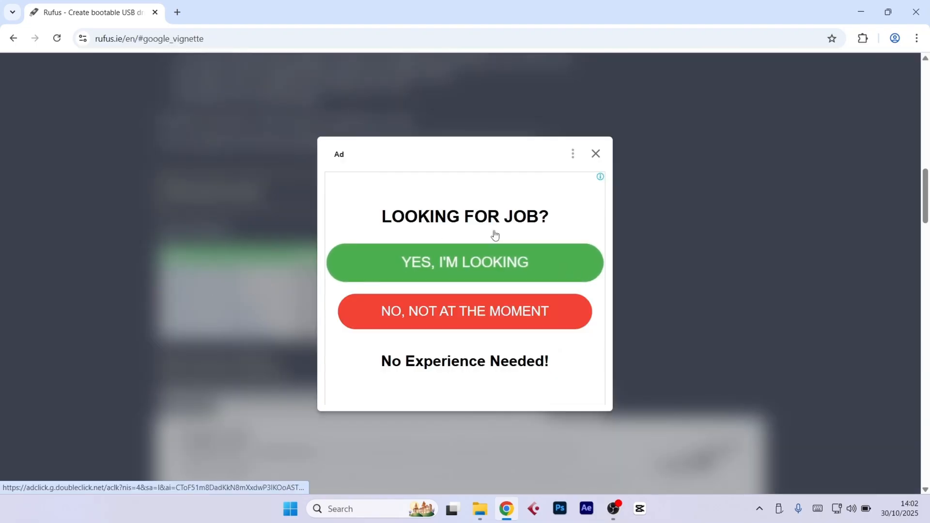
click(595, 153)
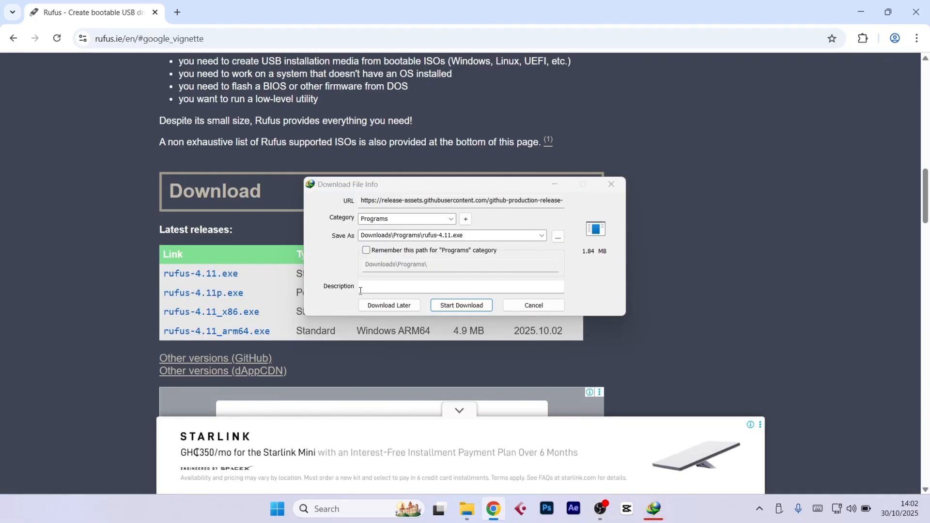
click(457, 305)
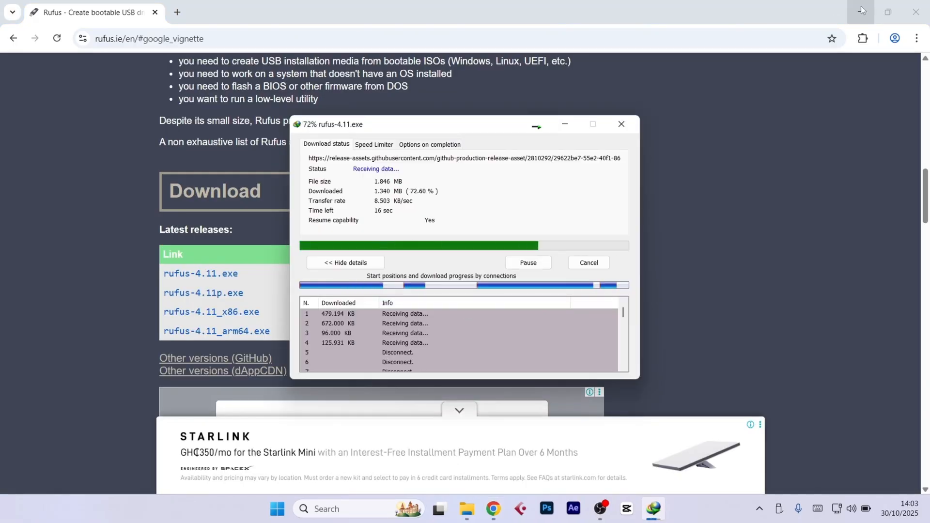
Minimise the browser, open the folder containing the finished download and launch rufus-4.11.
click(862, 9)
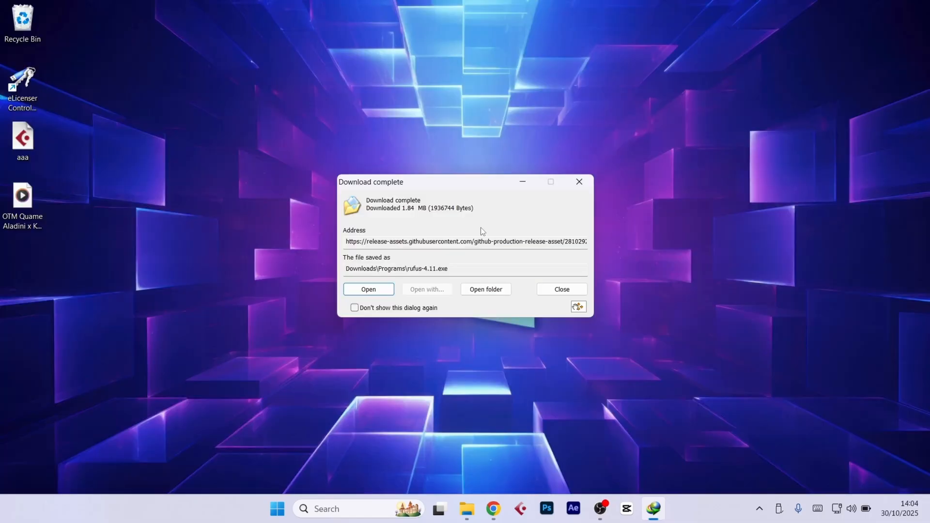
click(485, 289)
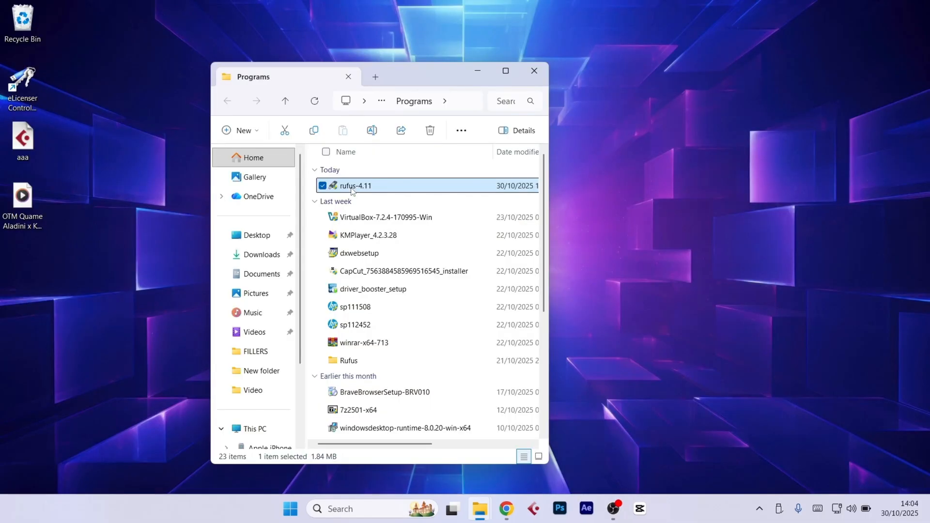
double_click(353, 190)
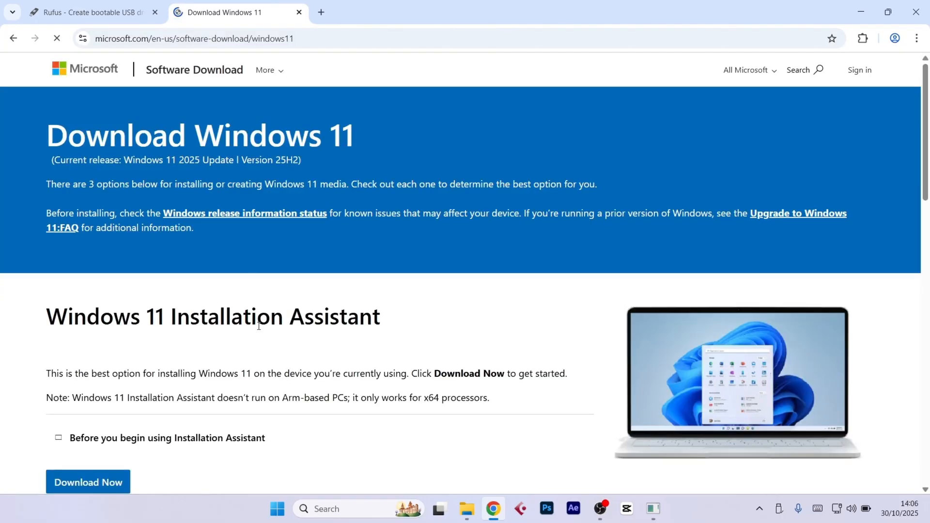
On Microsoft's Download Windows 11 page, choose and confirm the multi-edition ISO for x64 devices.
scroll(266, 338, down, 8)
scroll(194, 300, down, 4)
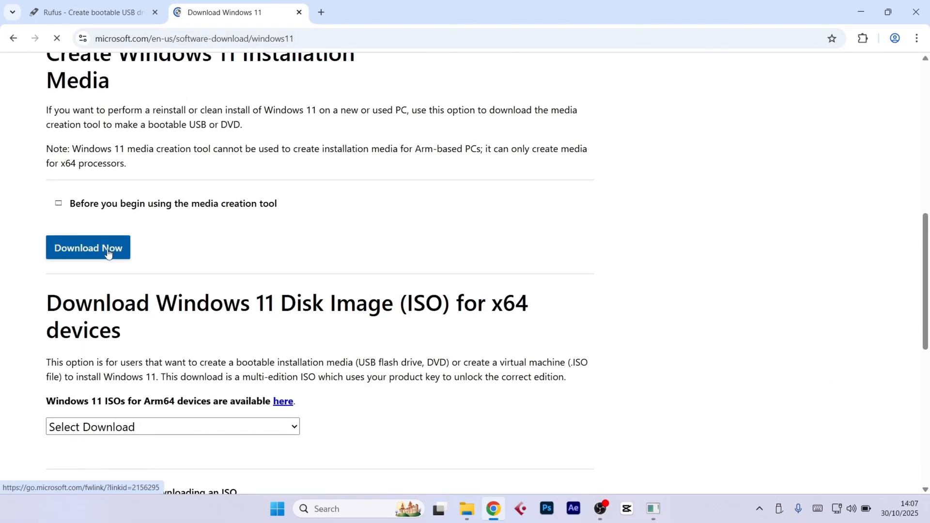
click(197, 316)
click(166, 345)
click(78, 405)
Set the product language to English (United States), confirm it and start the ISO download.
click(110, 288)
click(106, 215)
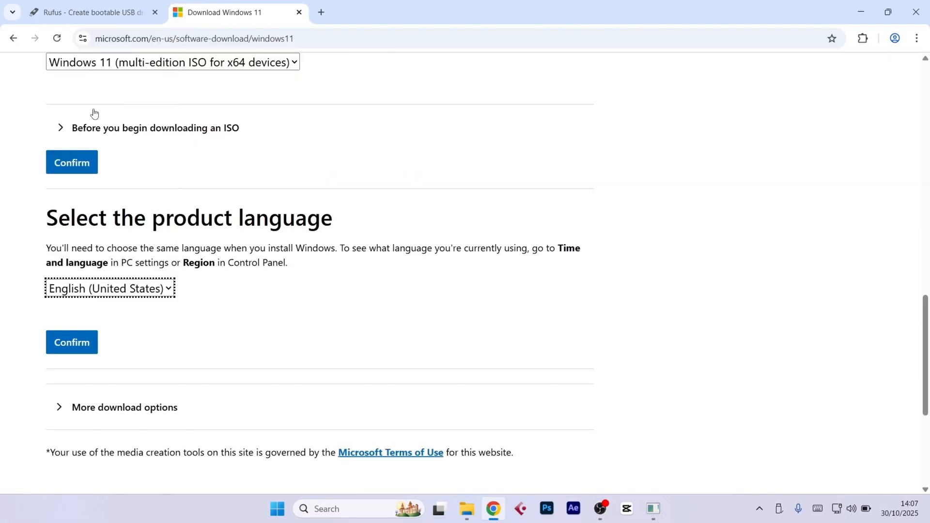
click(72, 342)
click(92, 165)
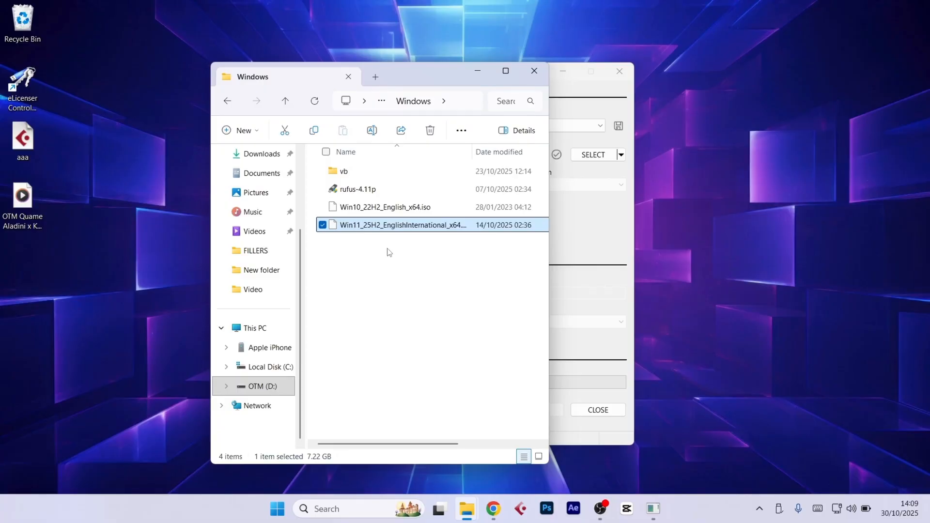
Minimise the file window and select Win 11 (E:) [32 GB] as the Rufus target device.
click(471, 76)
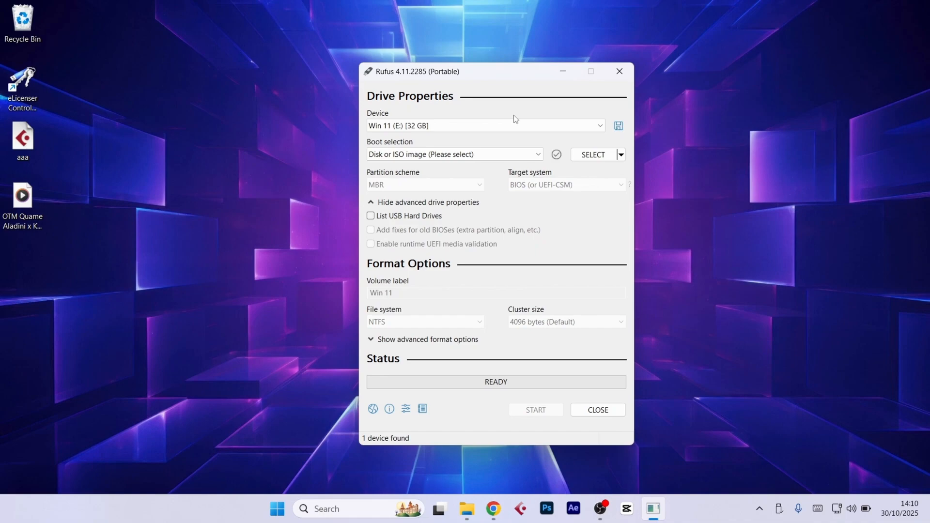
click(598, 130)
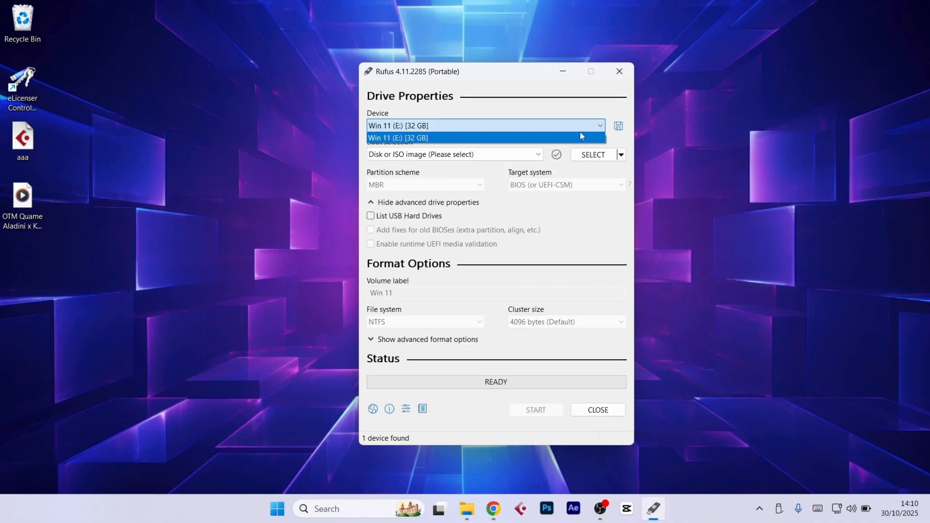
click(514, 139)
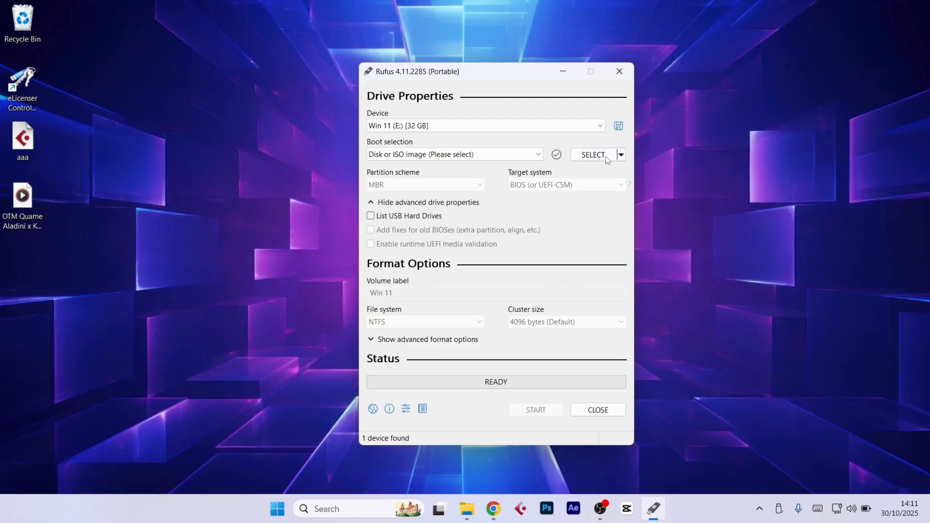
Load Win11_25H2_EnglishInternational_x64.iso from the Software\Windows folder on drive D: as the boot image.
click(592, 155)
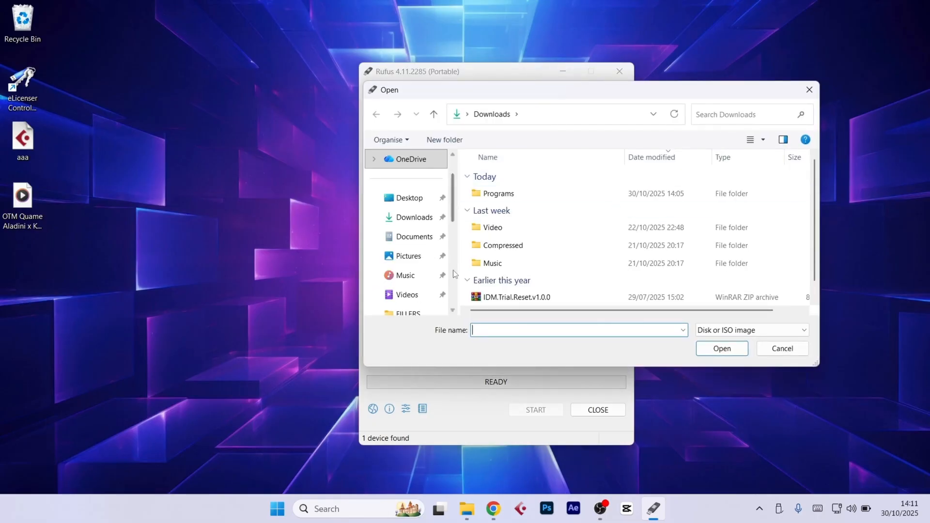
scroll(454, 274, down, 3)
click(415, 276)
double_click(499, 250)
double_click(493, 283)
click(547, 212)
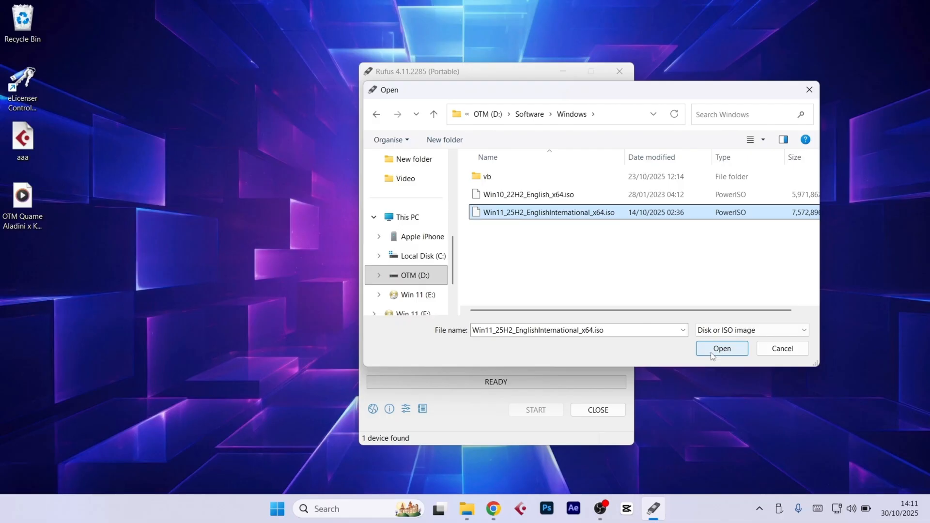
click(710, 353)
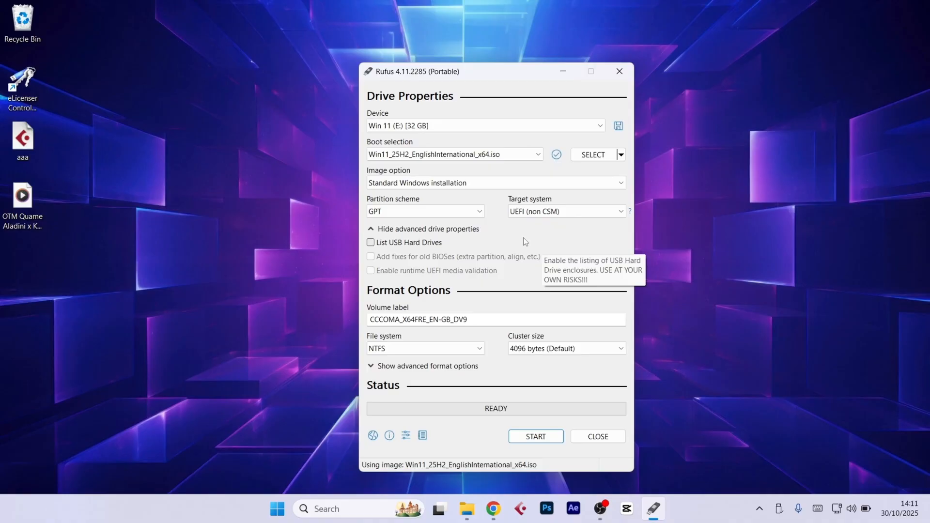
Review the available partition scheme options for the USB drive.
click(414, 211)
click(385, 212)
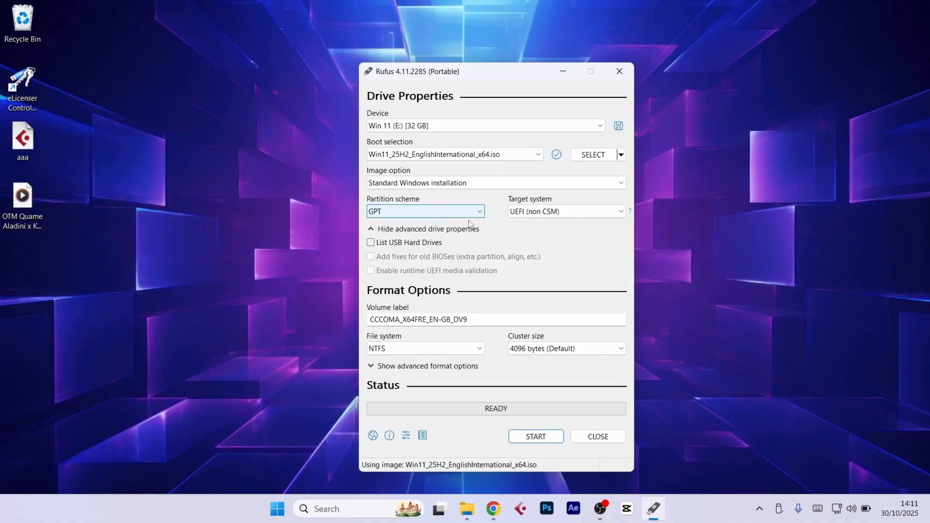
click(450, 211)
click(451, 220)
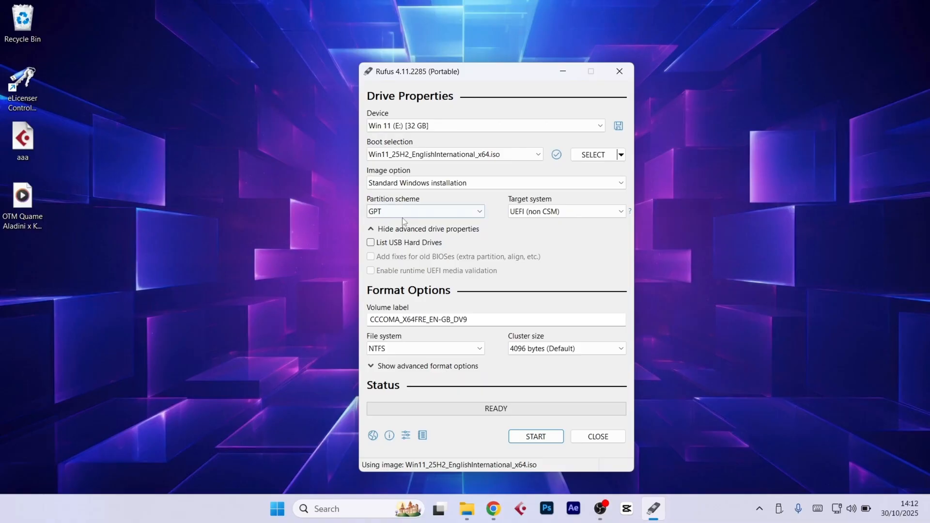
Open System Information, check the computer's BIOS mode and minimise the window.
click(336, 514)
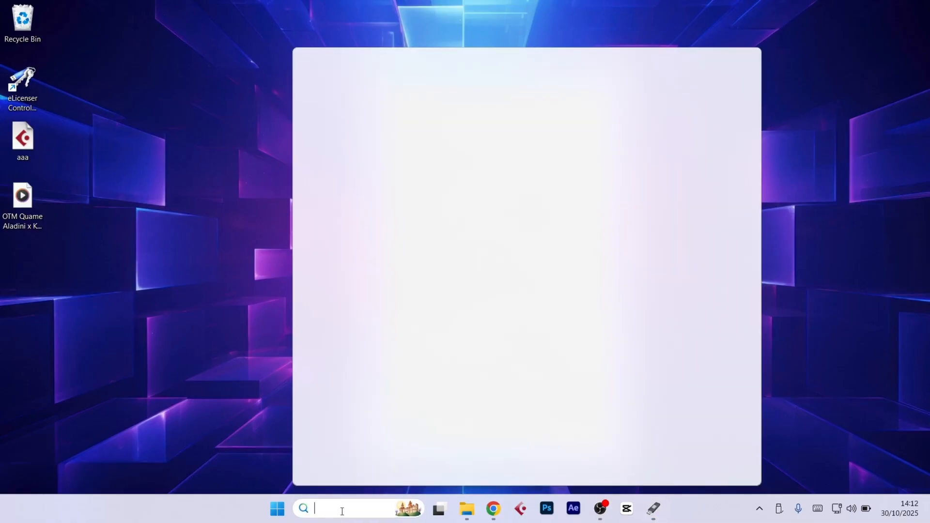
text(system)
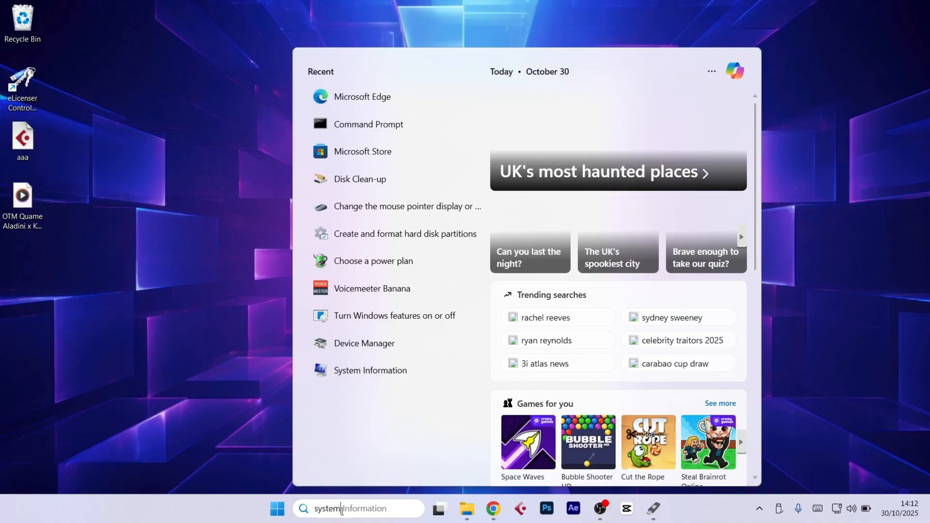
click(374, 144)
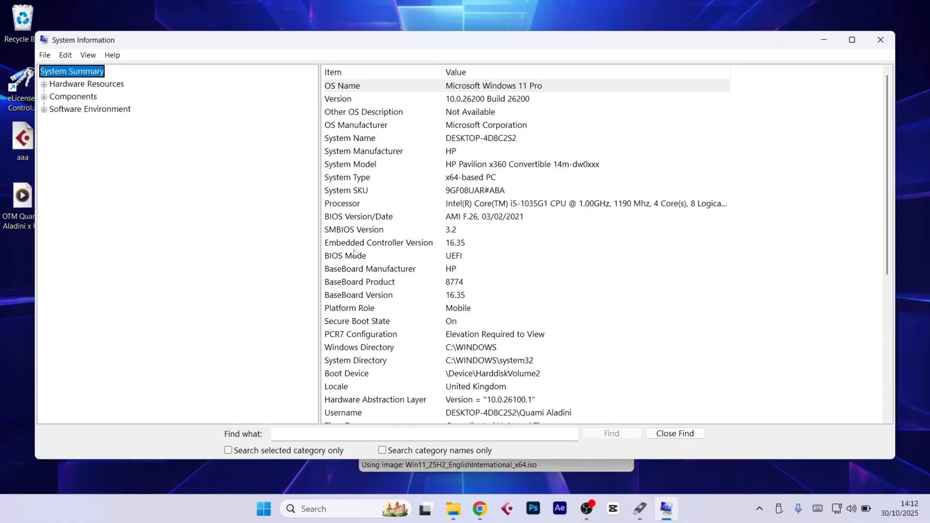
click(344, 257)
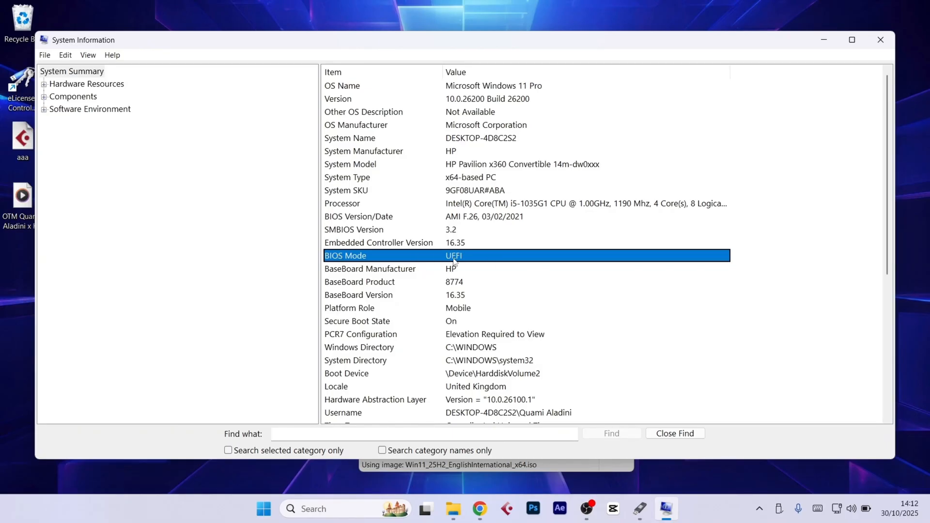
click(823, 39)
Choose GPT as the partition scheme and set the volume label to Windows 11.
click(426, 211)
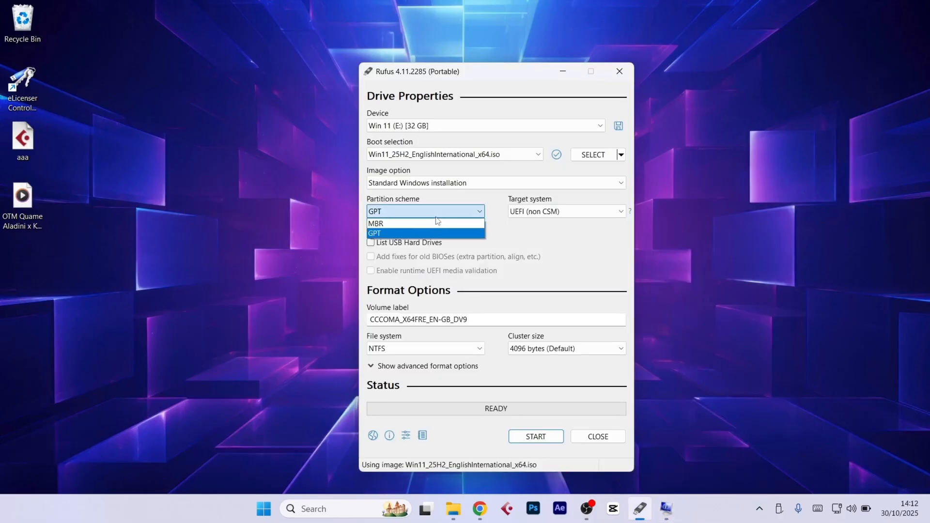
click(464, 234)
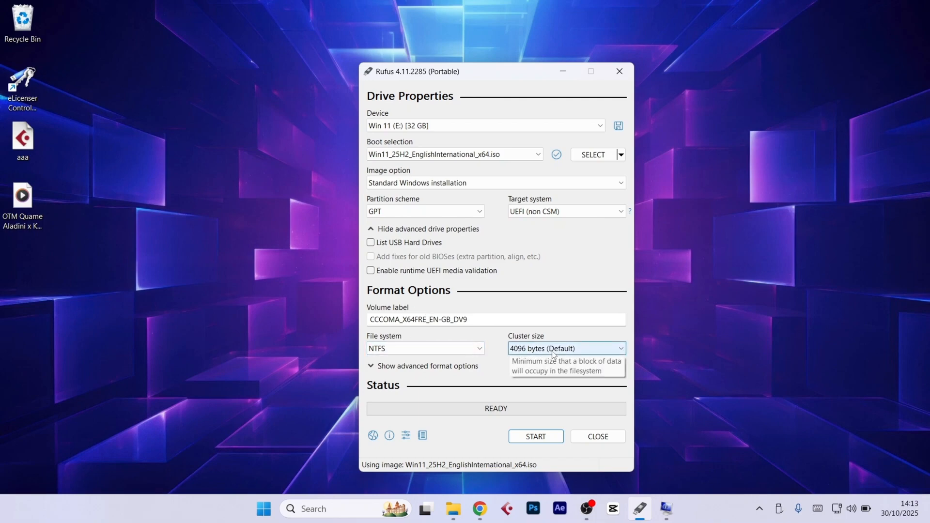
drag(478, 319, 335, 334)
text(Windows 11)
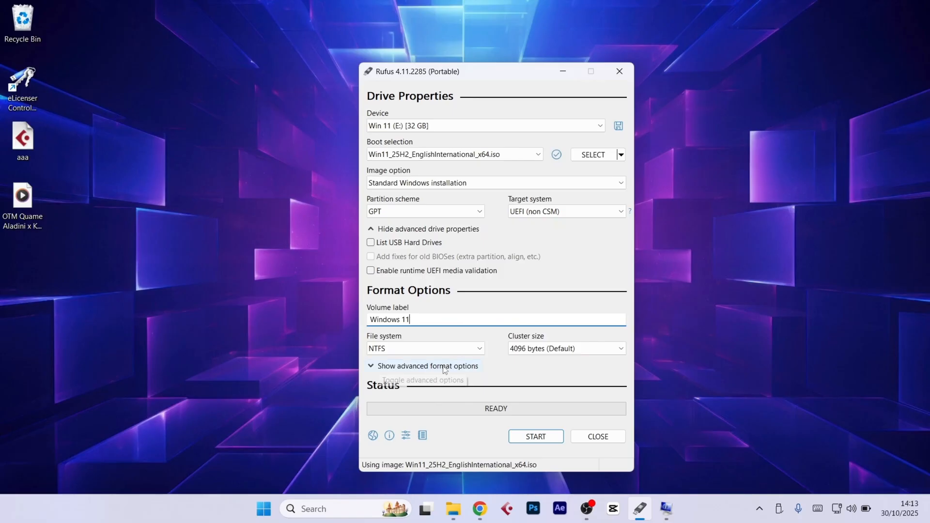
Start writing the drive, additionally enabling matching regional options, disabled data collection and disabled BitLocker encryption, and accept erasing the device.
click(531, 441)
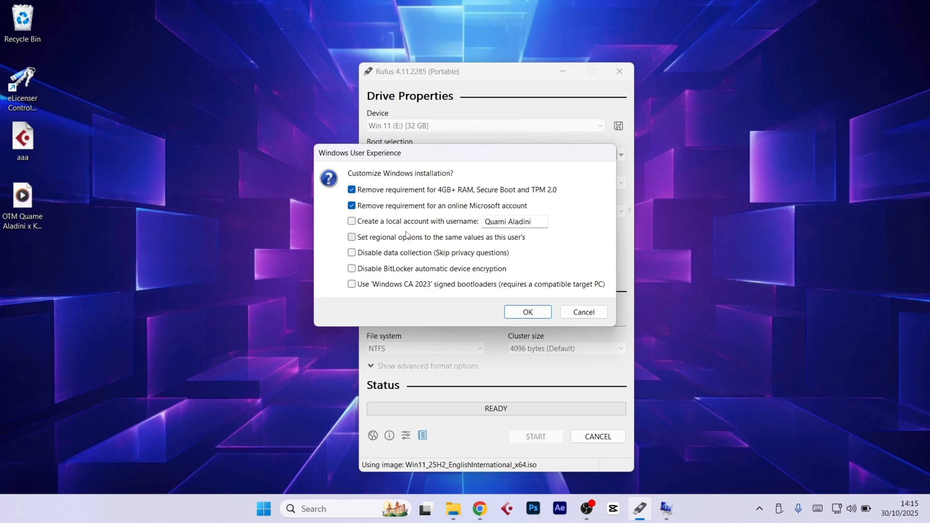
click(376, 241)
click(361, 257)
click(364, 273)
click(519, 313)
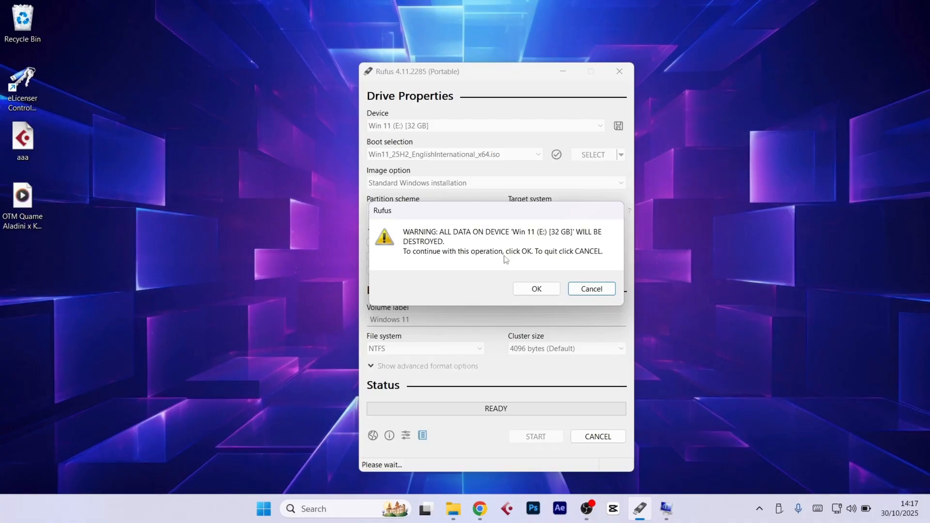
click(534, 292)
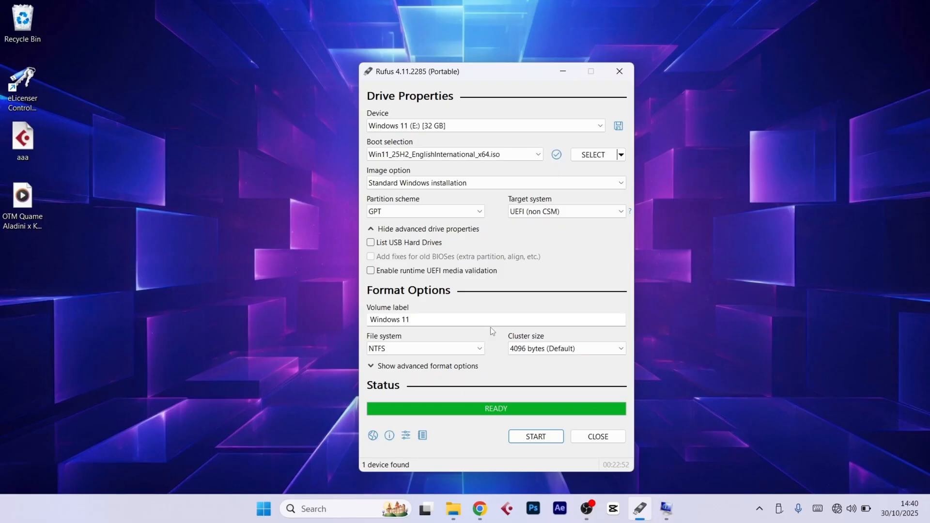
Close Rufus and open the Windows 11 (E:) drive in File Explorer to inspect its files.
click(599, 436)
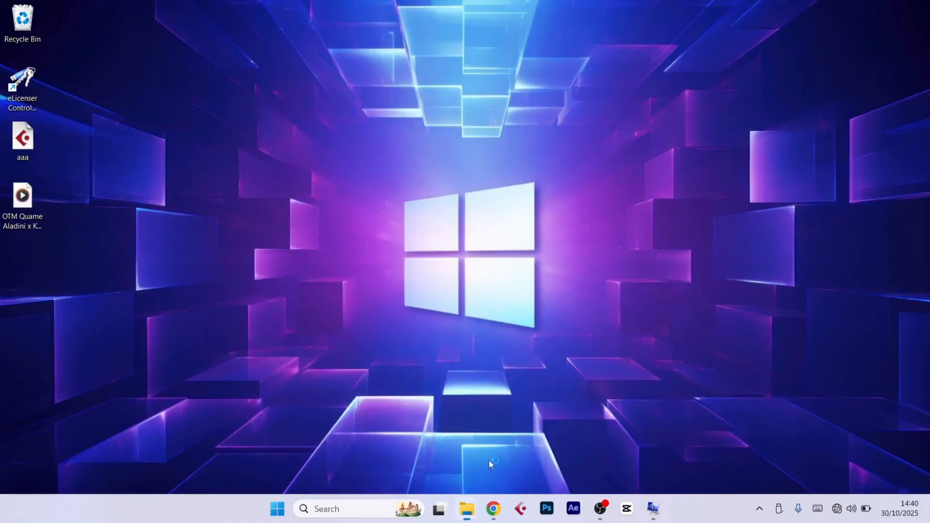
click(428, 274)
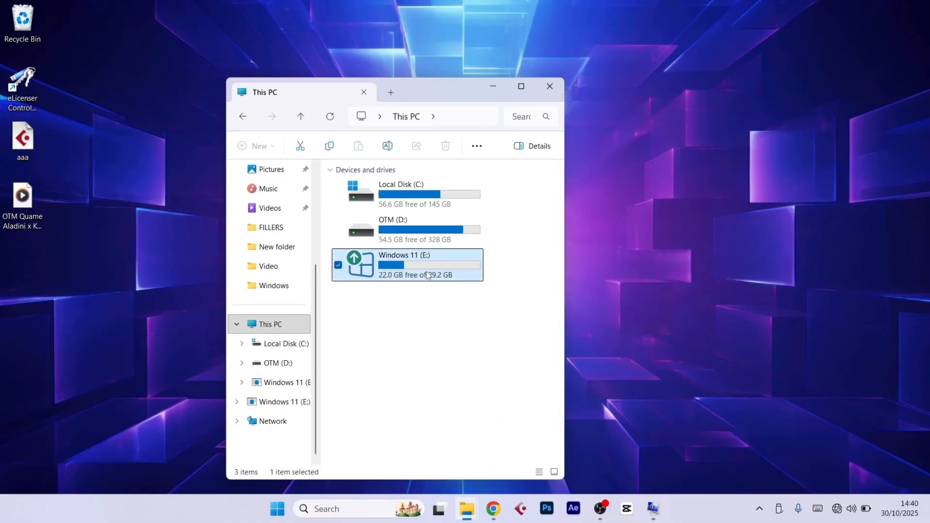
double_click(428, 274)
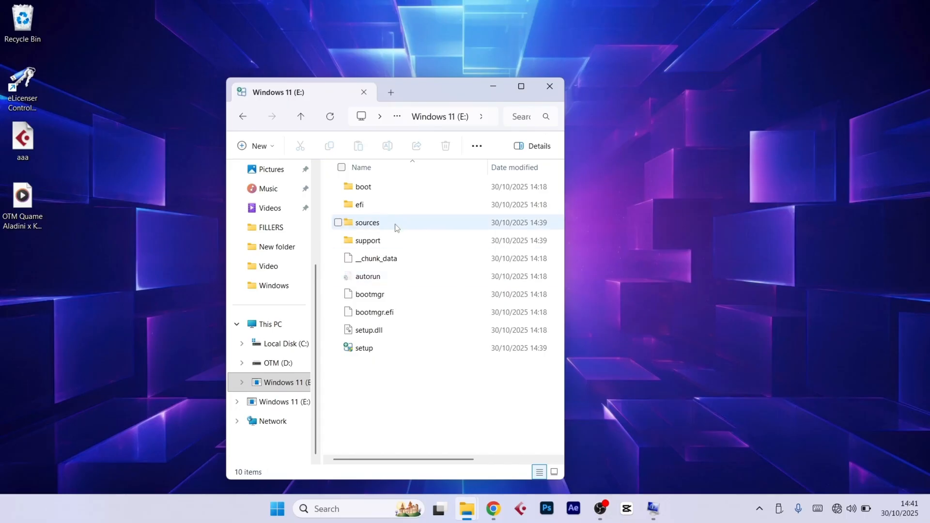